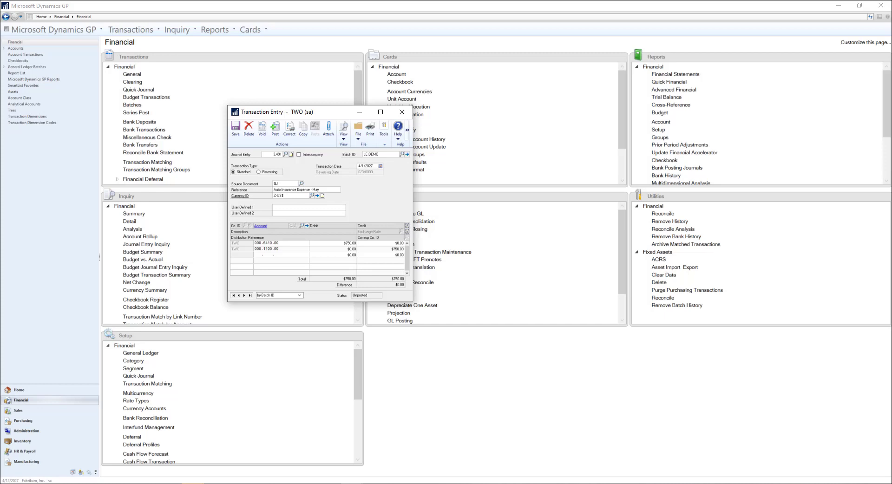
Move to the next GP journal entry, 3,492 Interest Income - May
click(244, 296)
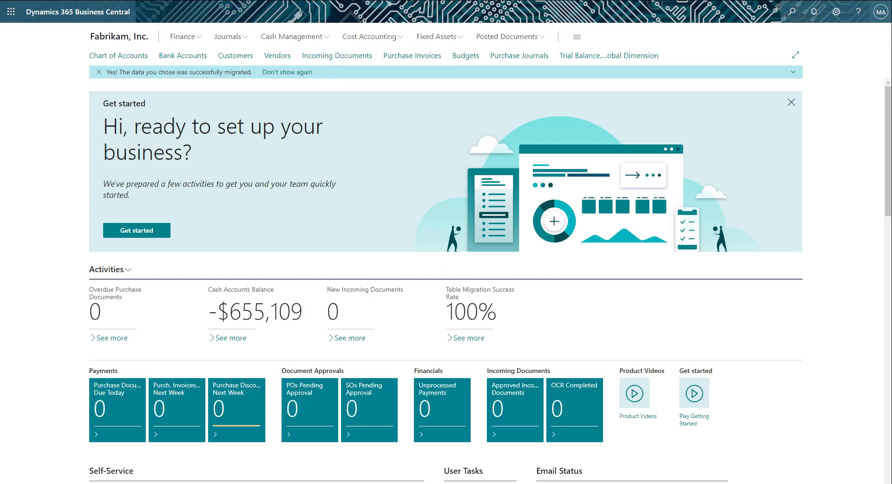
Open the DEFAULT batch from Finance > General Journals
click(186, 40)
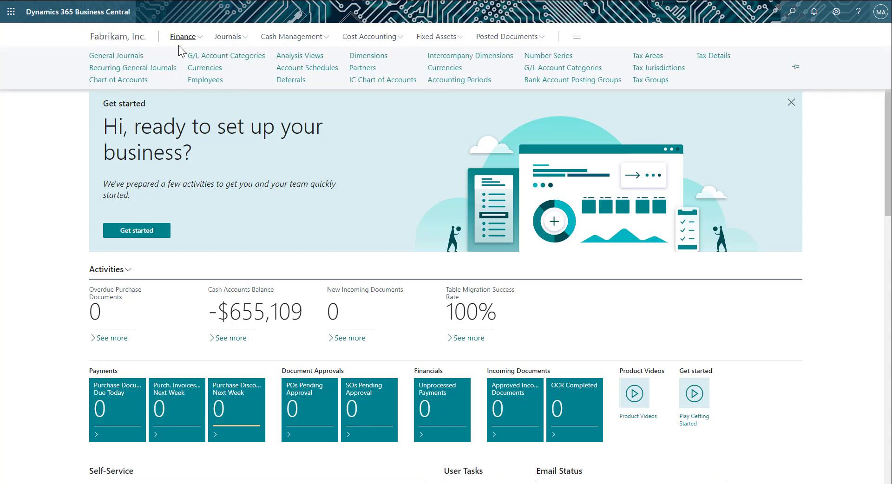
click(127, 55)
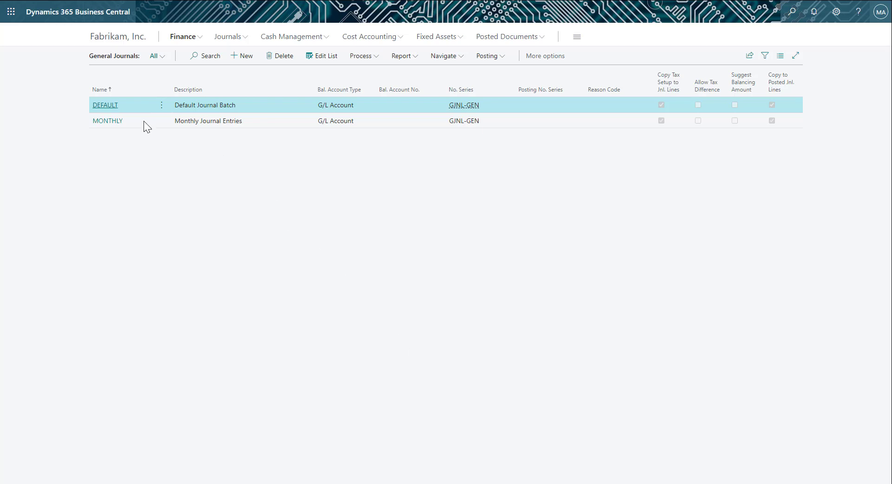
click(107, 106)
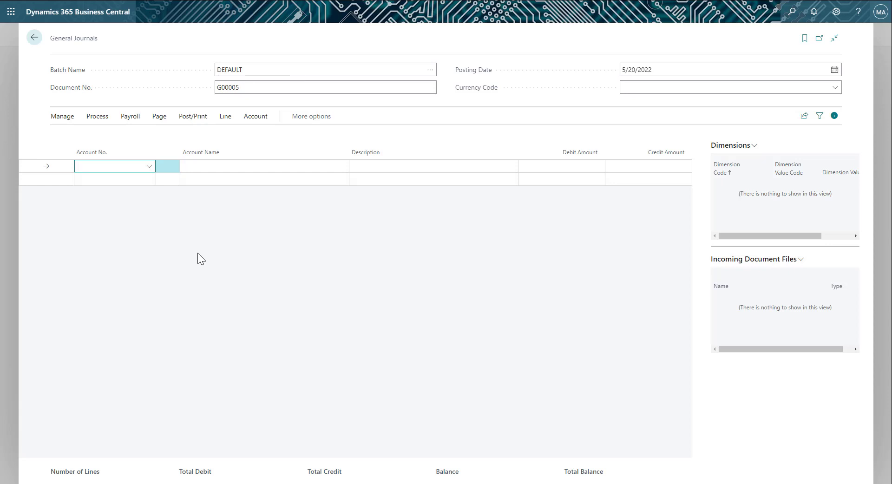
Enter line 1: account 6410, description 'Auto Insurance - May', debit 750
text(auto)
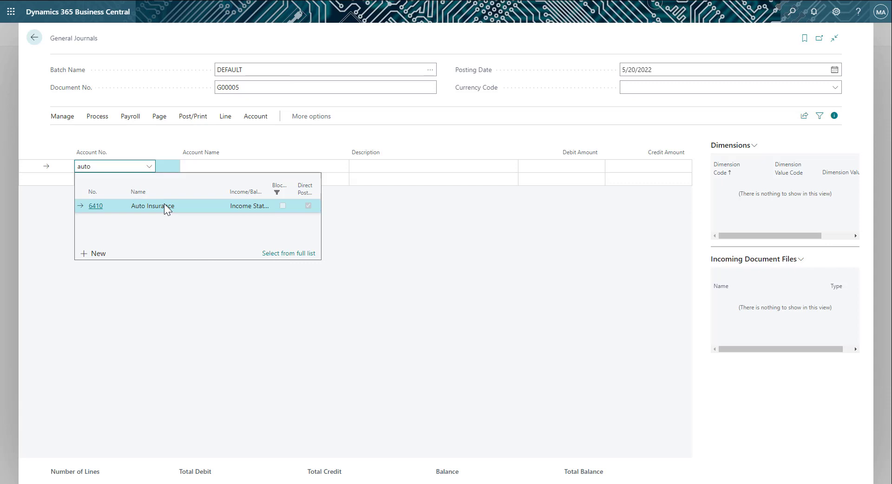
click(165, 206)
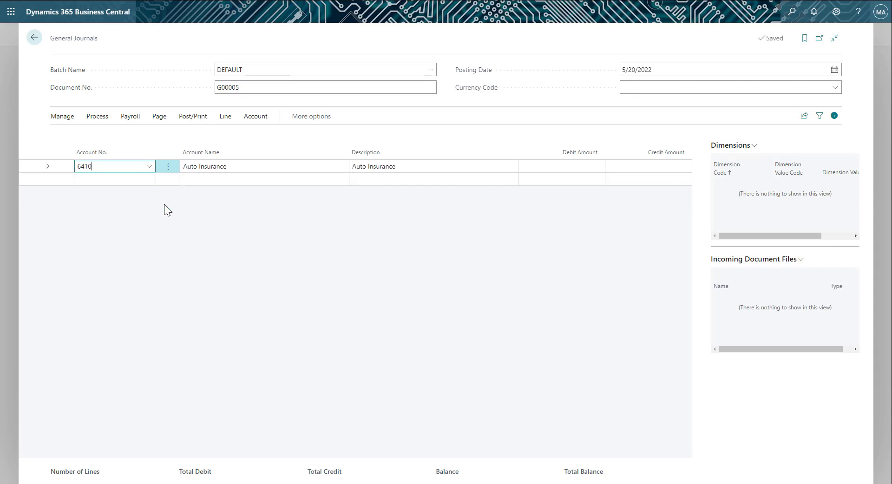
key(Tab)
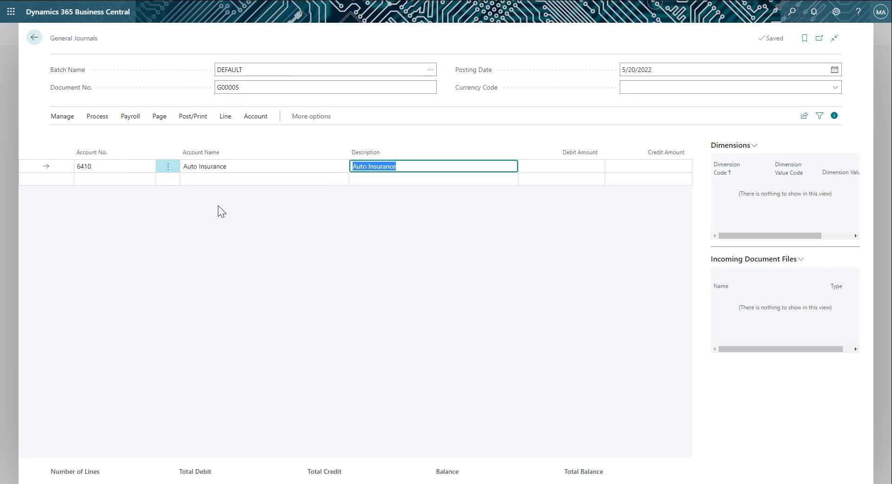
click(405, 166)
text(-)
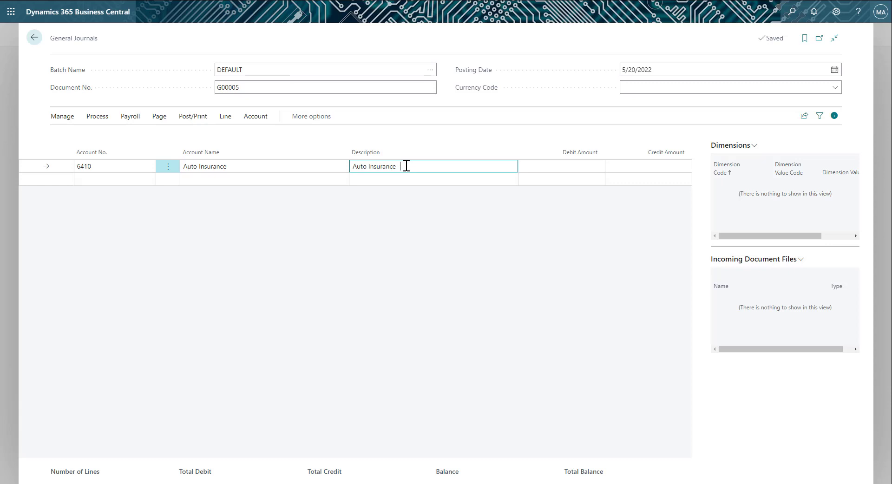
text( May)
key(Tab)
text(75)
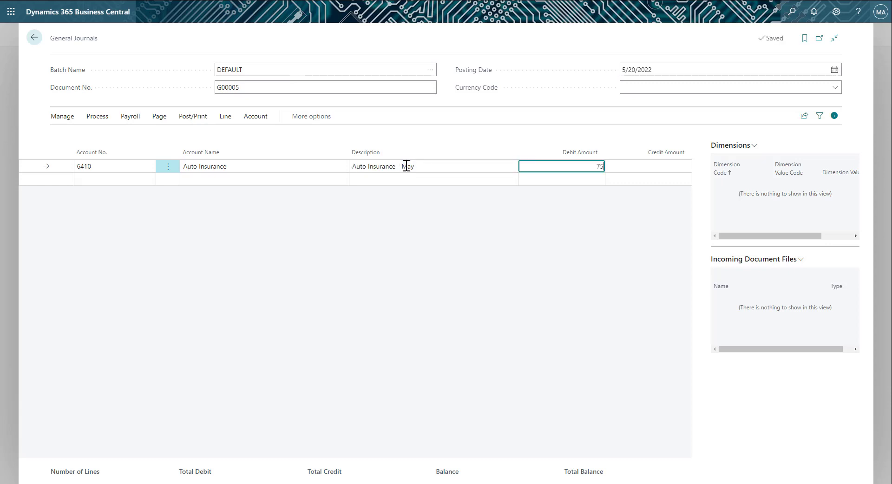
text(0)
key(Tab)
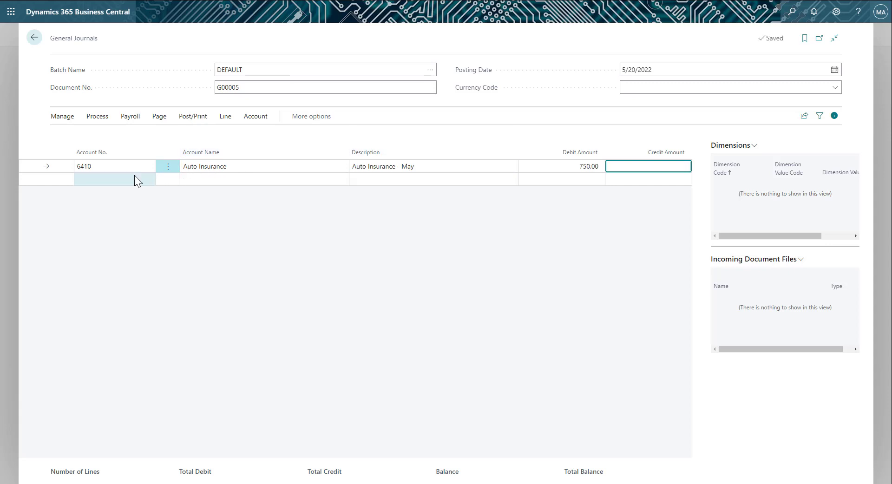
Enter line 2: account 1100 Cash - Operating Account, copied description, credit 750
click(126, 179)
text(cas)
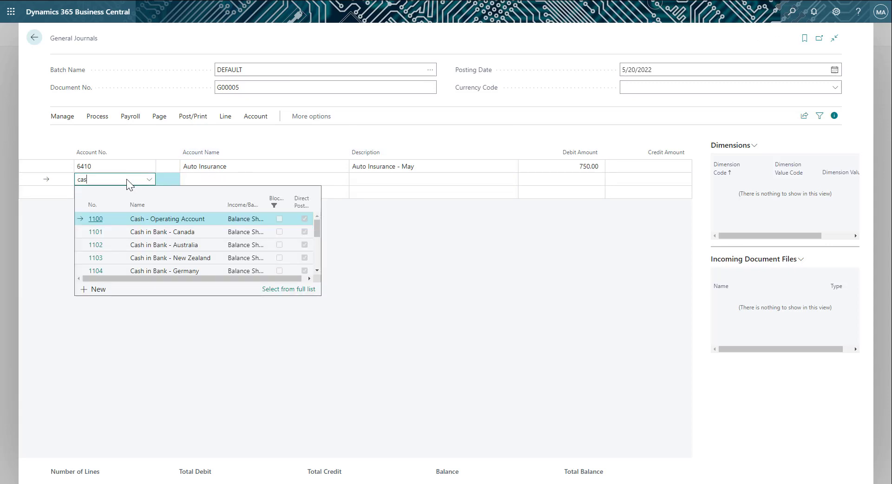
click(158, 219)
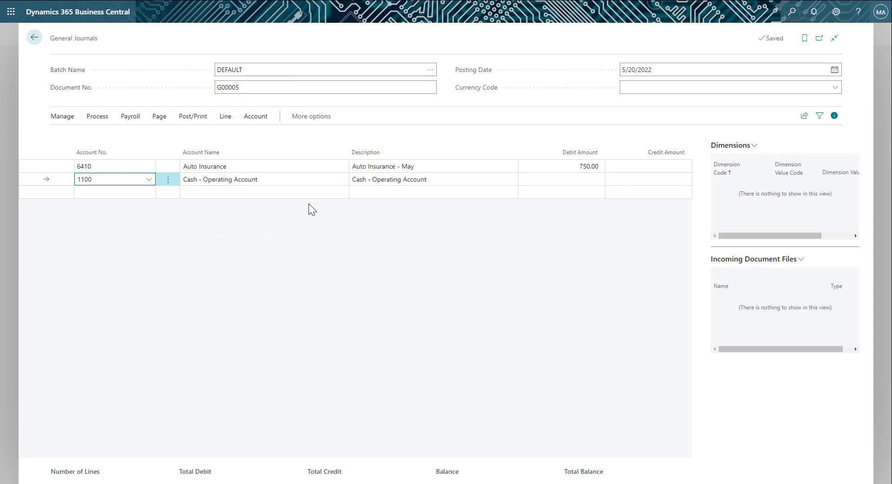
click(430, 179)
key(F8)
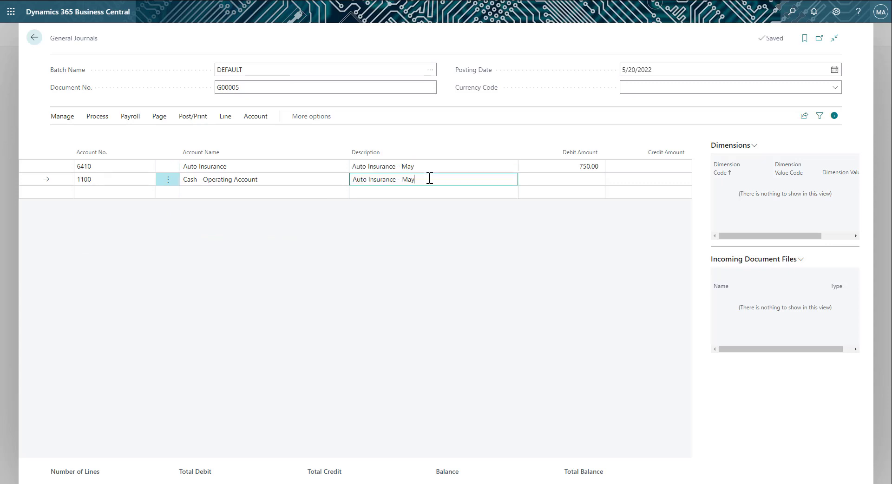
click(634, 179)
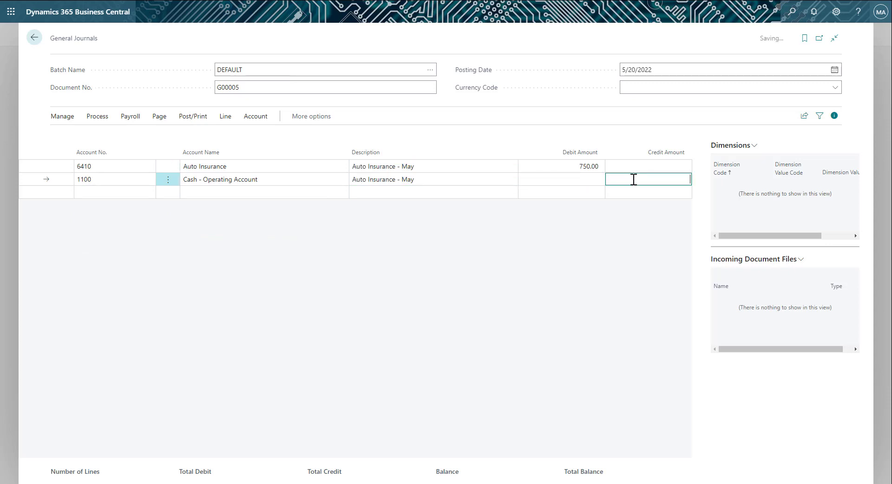
text(750)
click(598, 219)
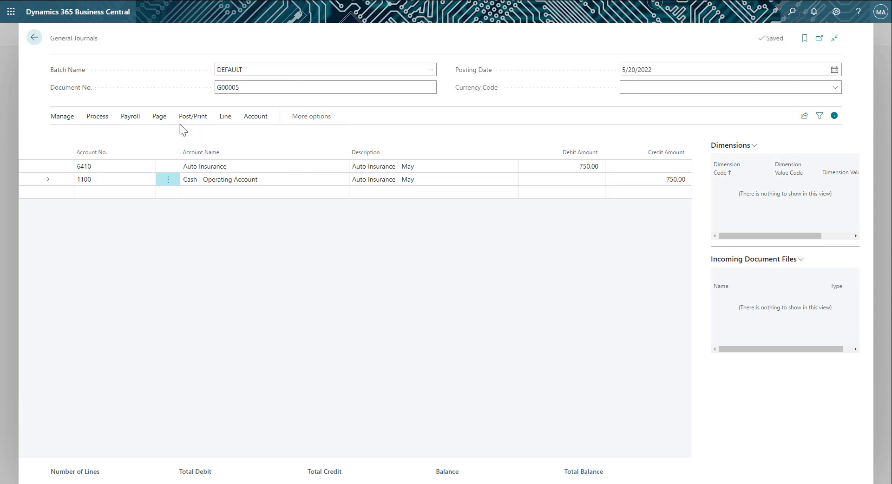
Assign a new document number and switch the journal to Show More Columns
click(164, 119)
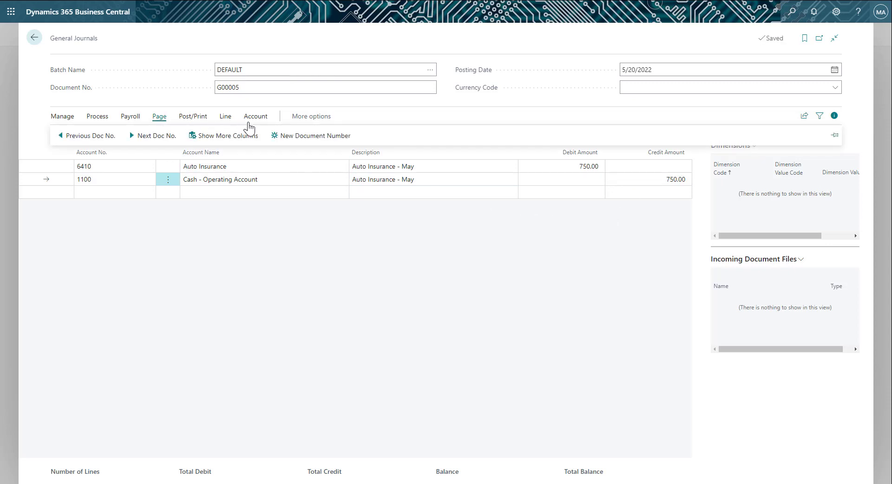
click(289, 138)
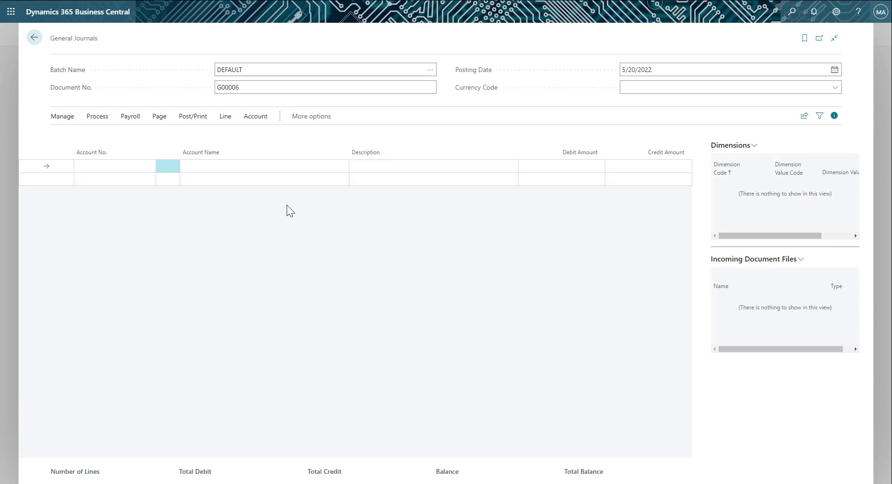
click(161, 120)
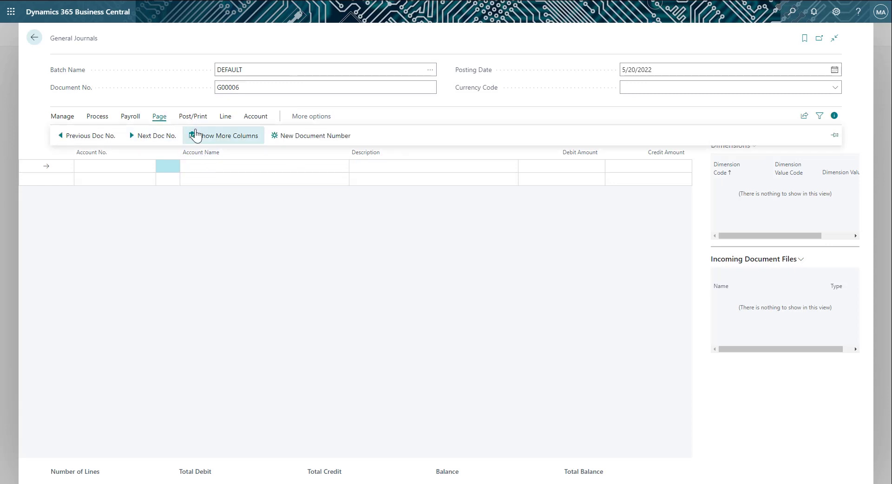
click(209, 137)
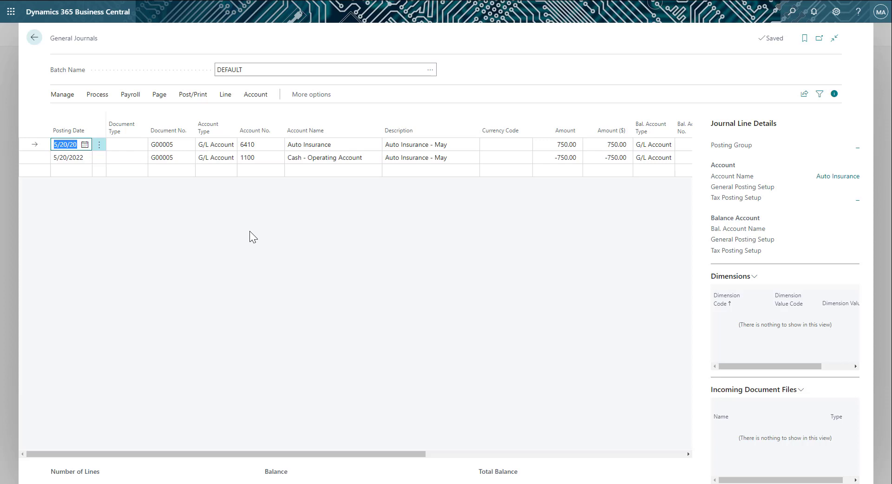
Add a line for 1140 Savings, amount 283, balanced against 7020 Interest Income
click(172, 170)
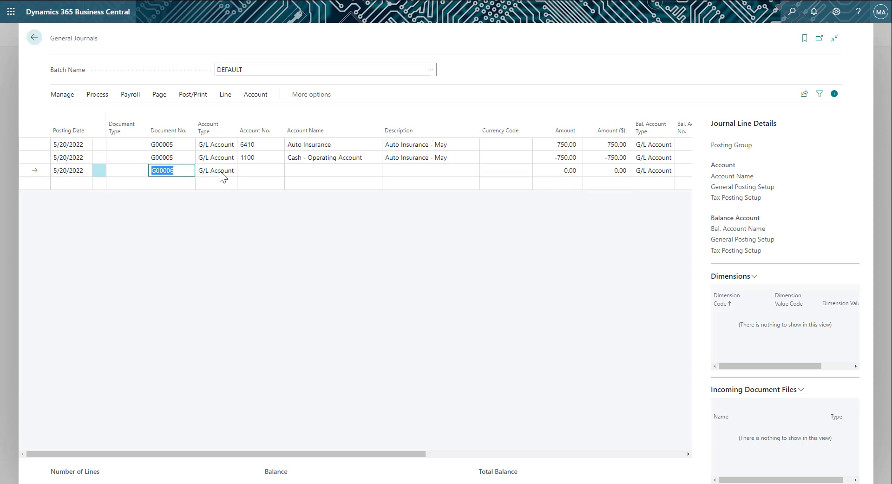
click(250, 170)
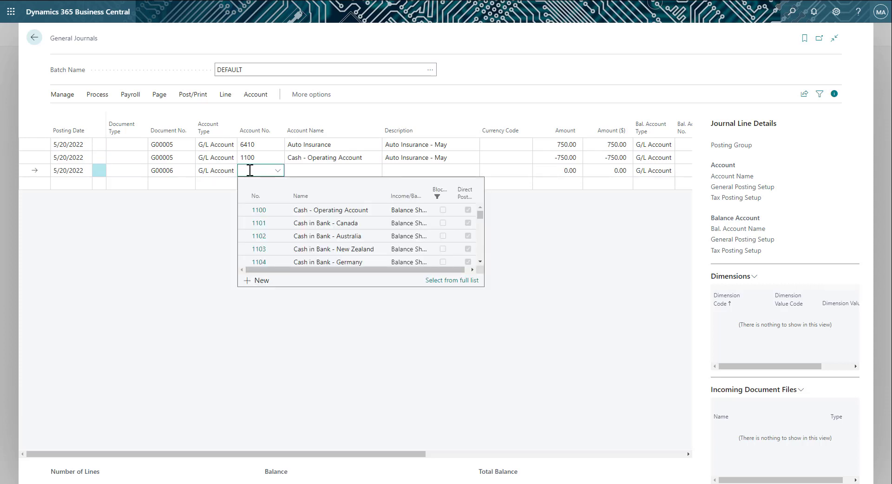
text(Savin)
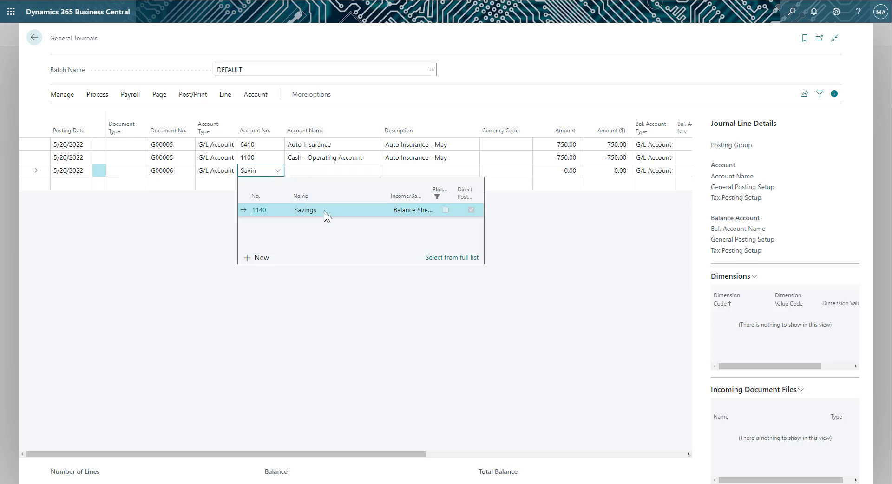
key(Return)
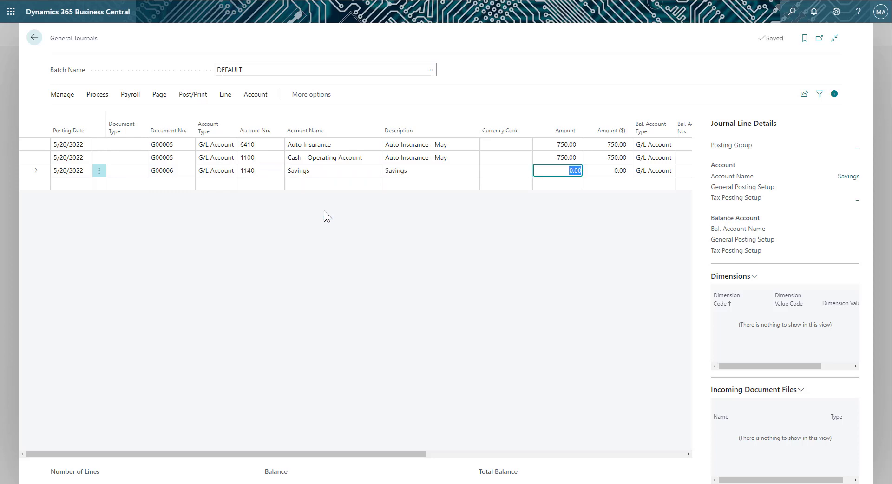
text(283)
key(Tab)
key(Tab)
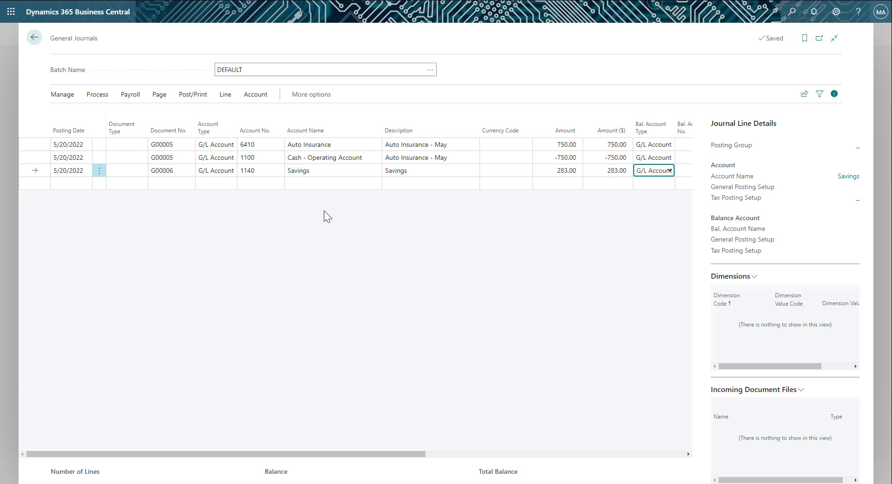
key(Tab)
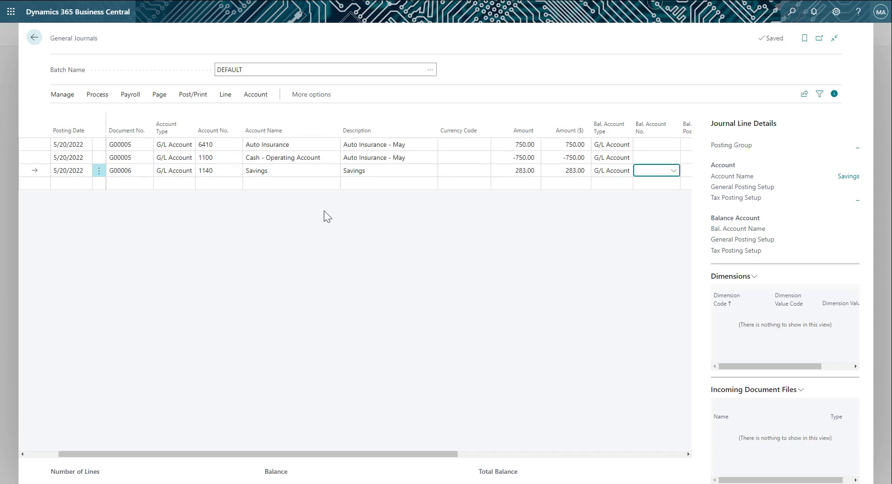
text(Int)
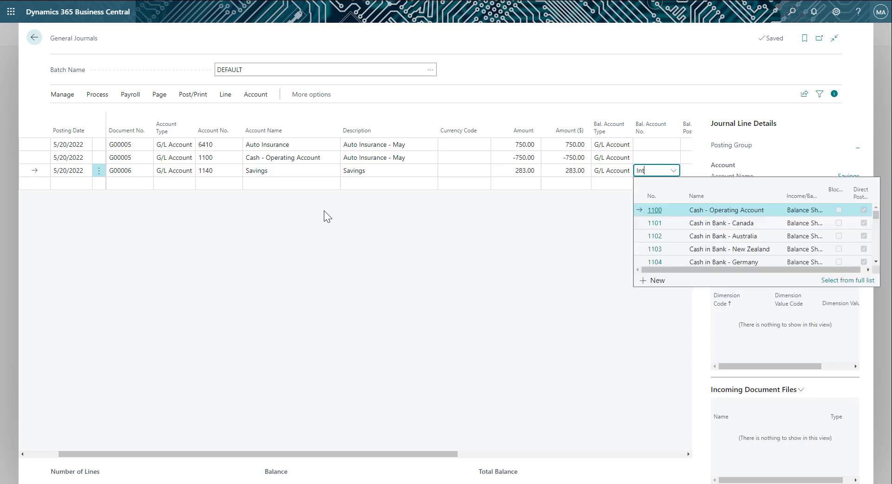
text(er)
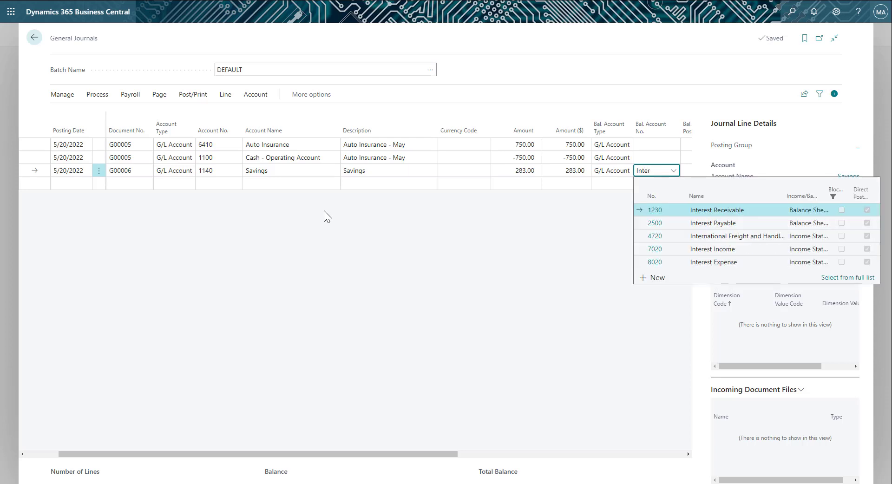
text(est)
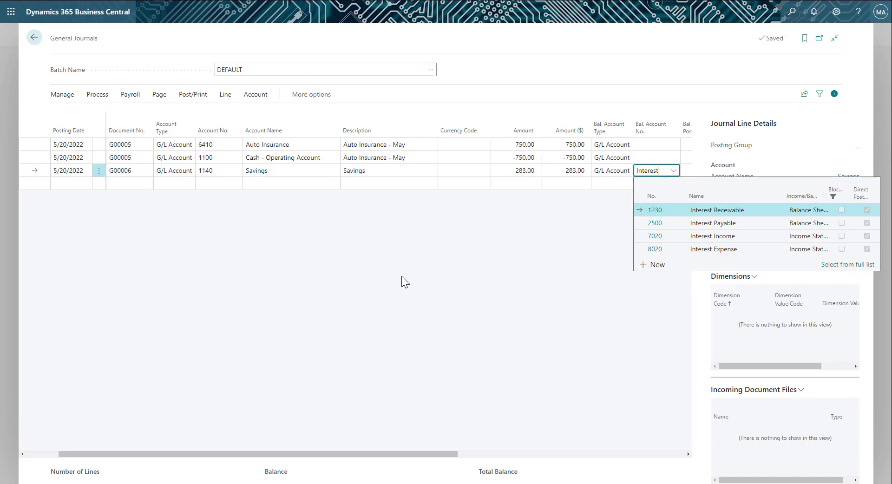
click(676, 237)
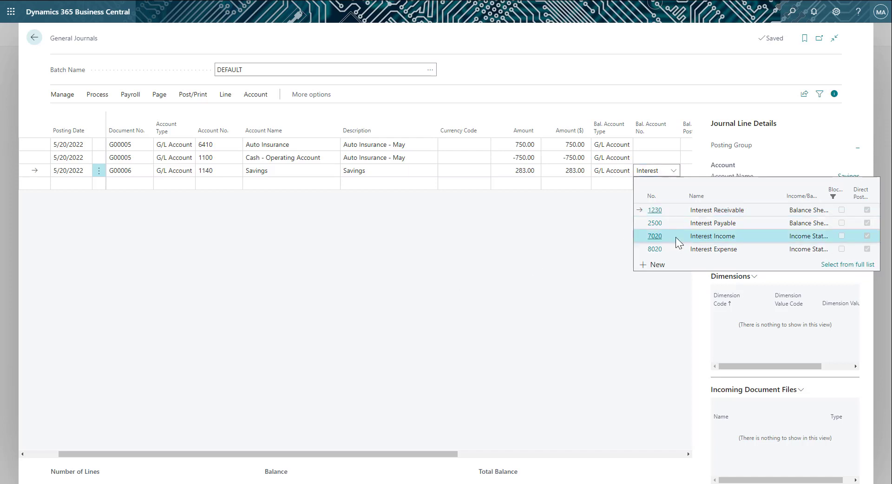
click(665, 272)
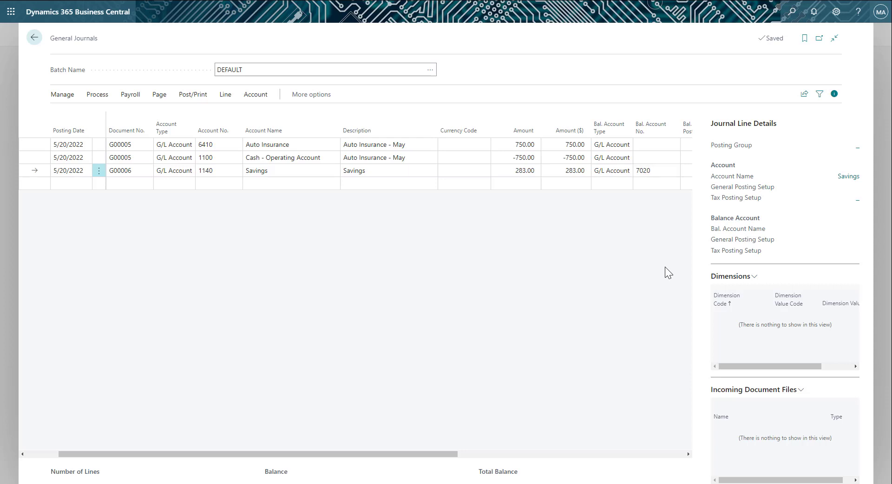
Export the journal with Share > Edit in Excel and open General Journals.xlsx
click(803, 96)
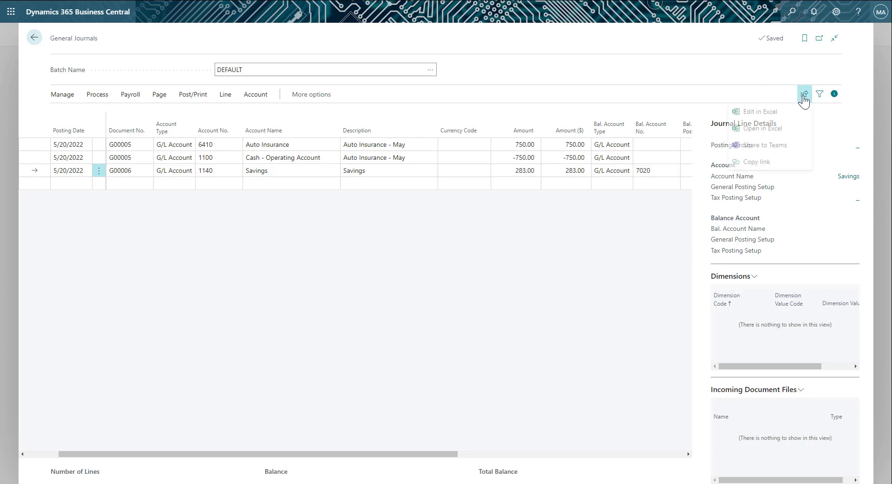
click(770, 118)
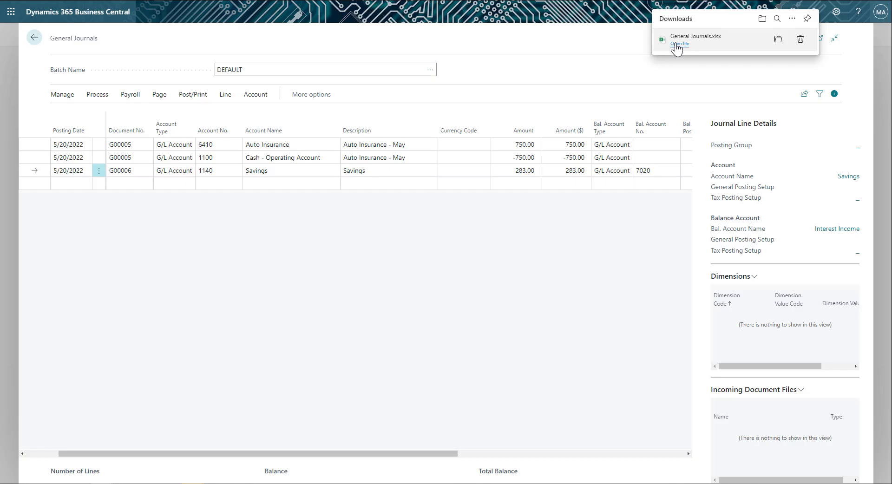
click(680, 44)
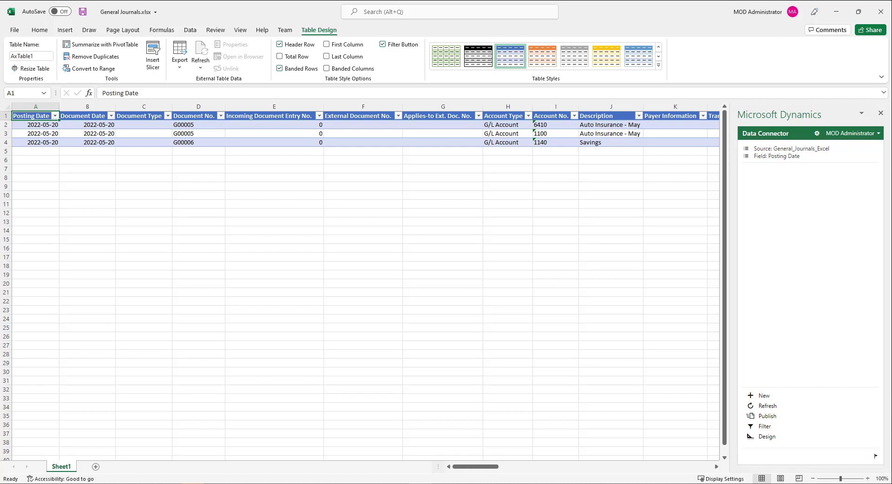
Set the Savings line's Amount in AB4 to 300 and publish it to Business Central
scroll(715, 467, right, 14)
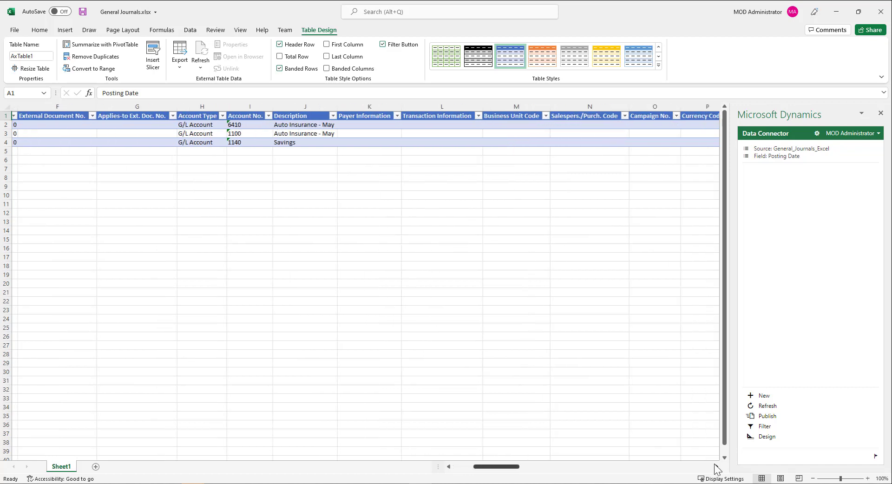
scroll(716, 467, right, 6)
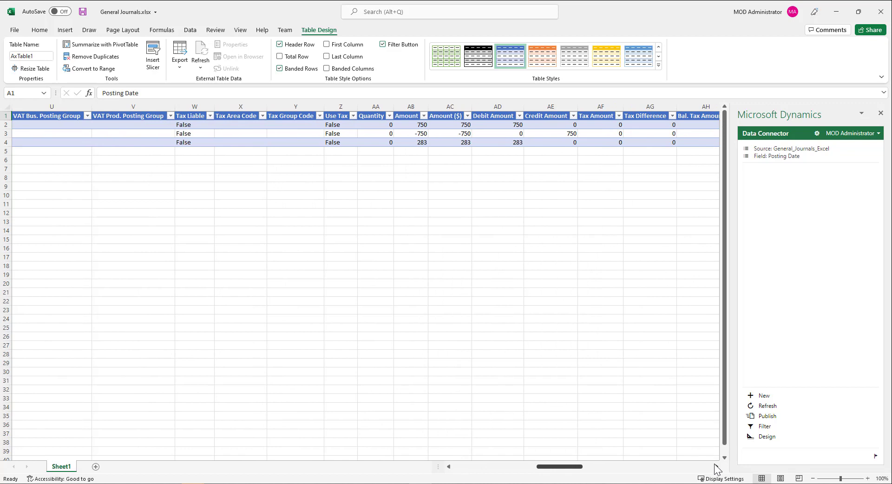
click(411, 143)
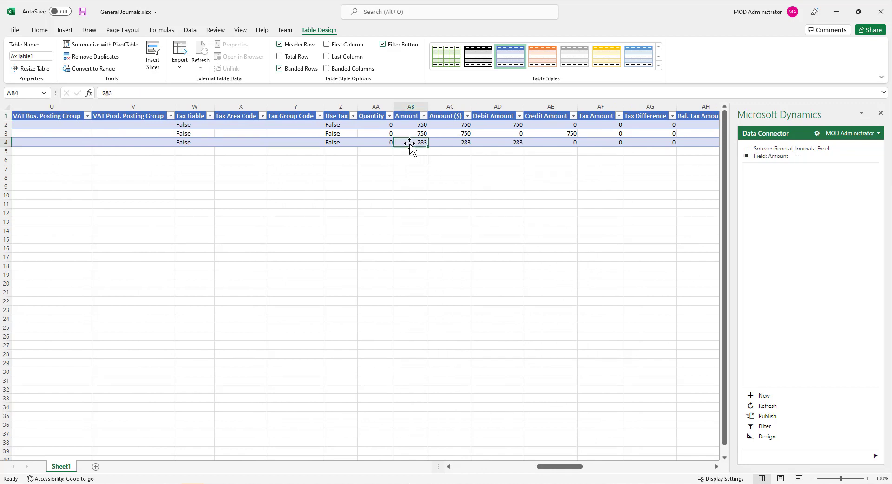
text(300)
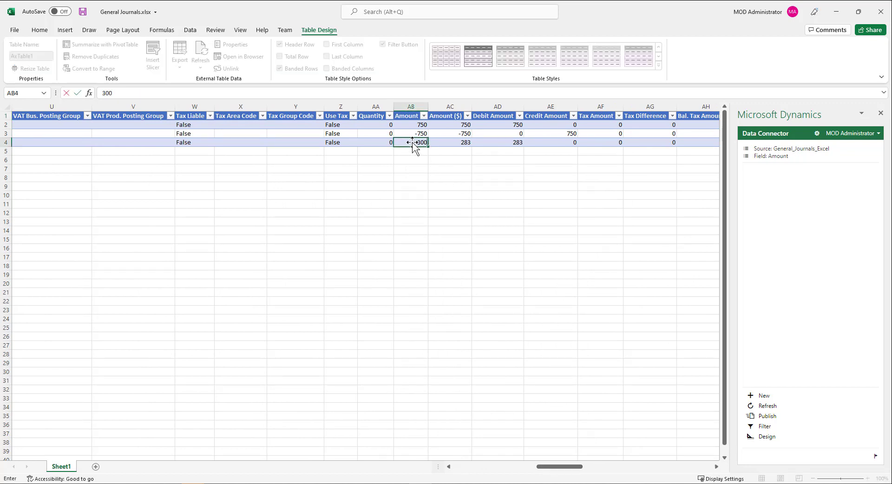
key(Tab)
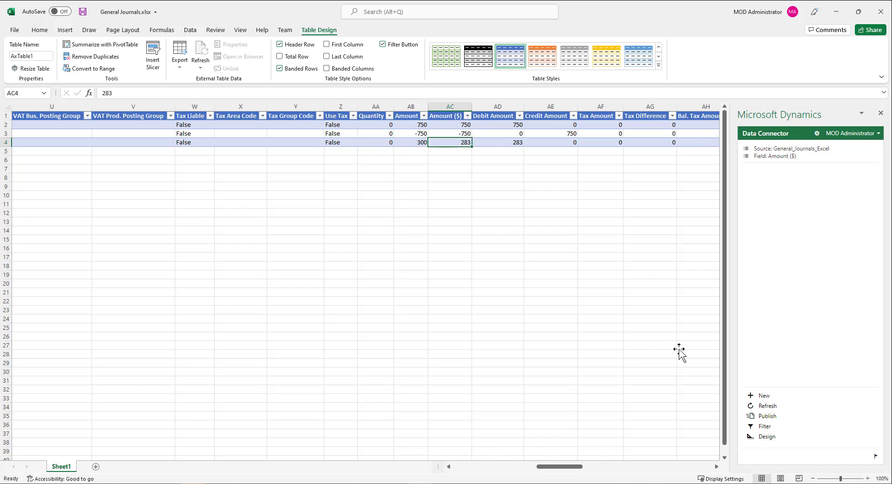
click(769, 420)
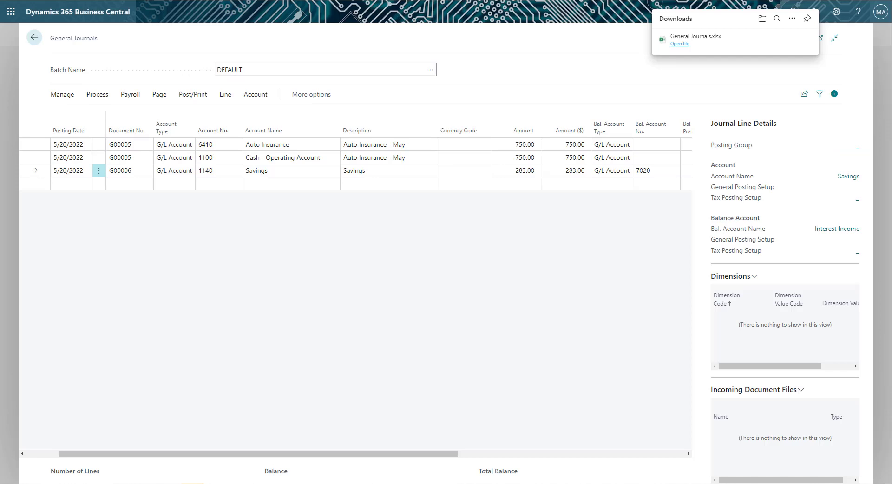
Close the Downloads flyout to view the journal showing the 300.00 Savings amount
click(695, 462)
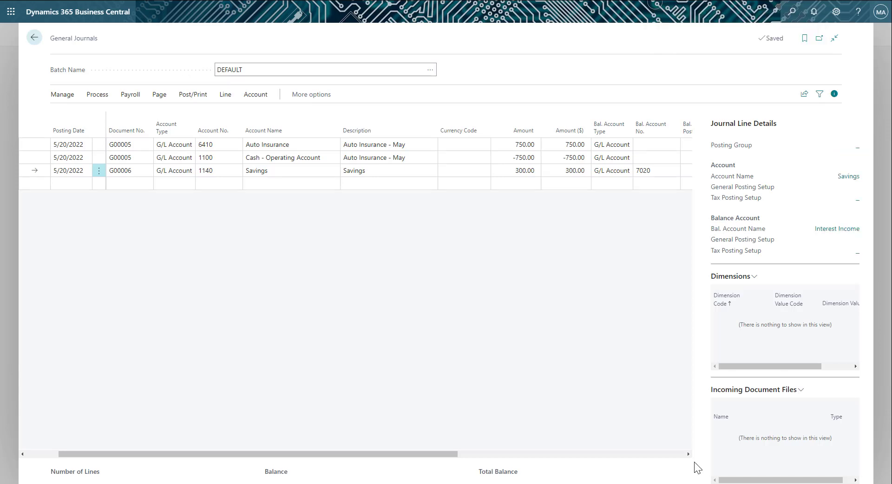